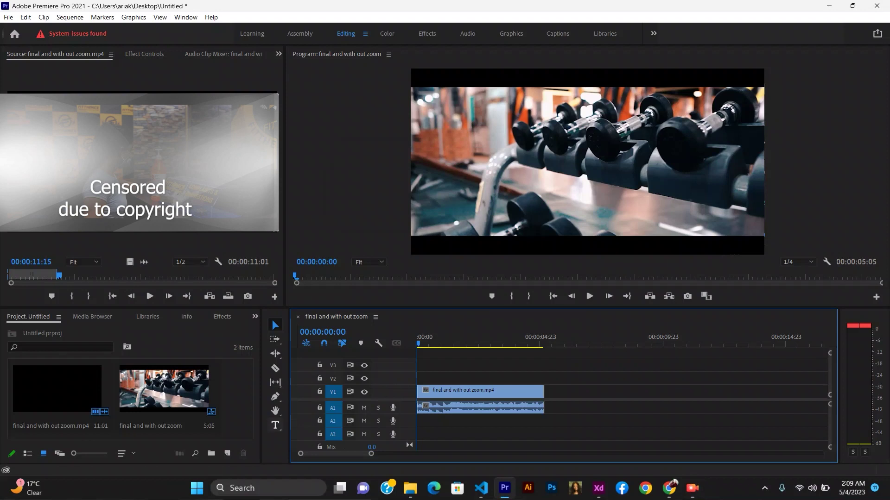
Select the Type tool so text can be written over the gym footage
click(274, 425)
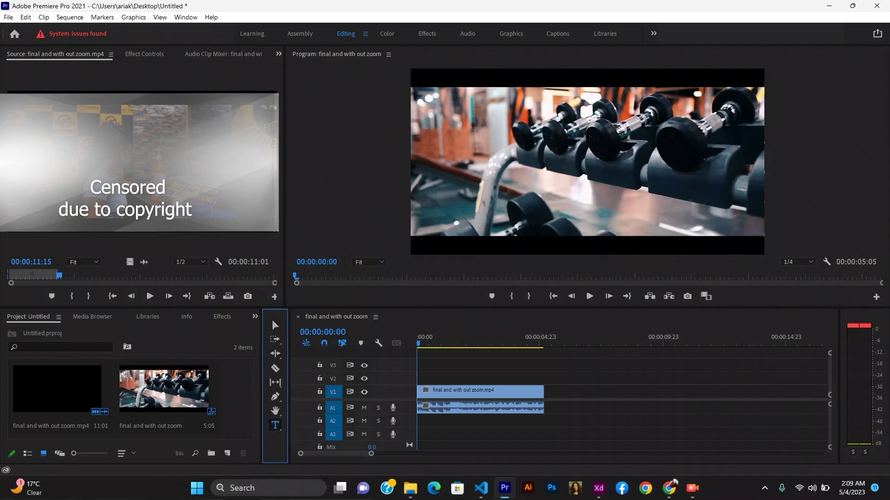
Type a two-line 'TESTING EFFECT' title, scale it up, and switch to the Graphics workspace
click(505, 145)
text(TESTING EFFECT)
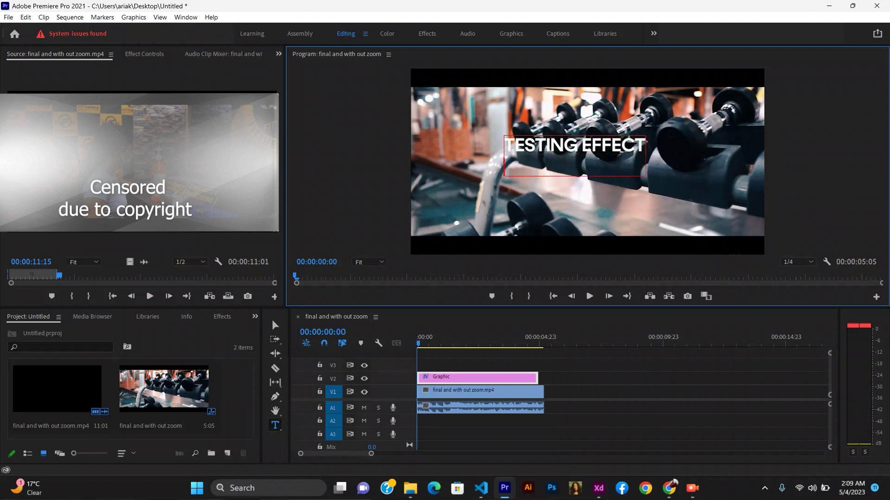
key(Return)
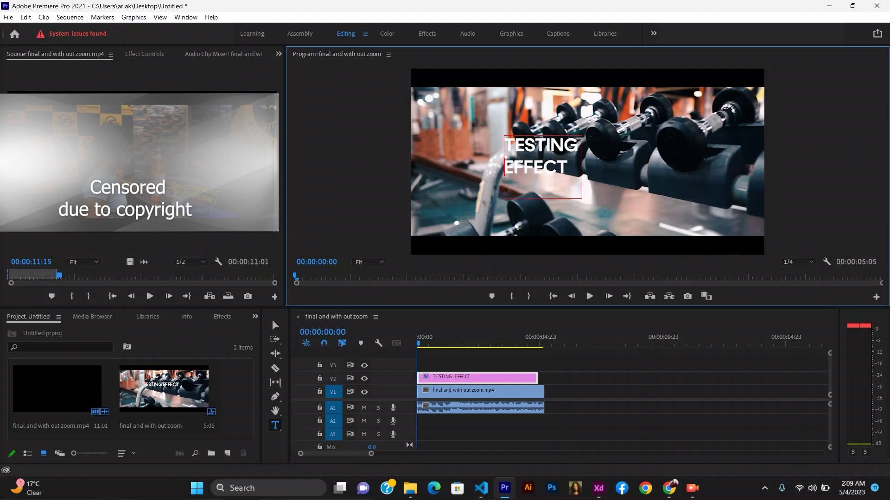
click(272, 320)
drag(582, 198, 642, 234)
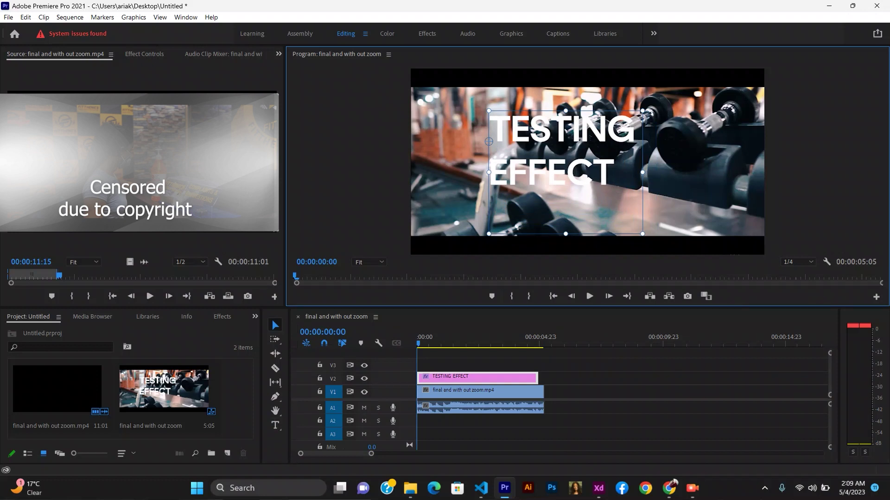
key(alt+shift+7)
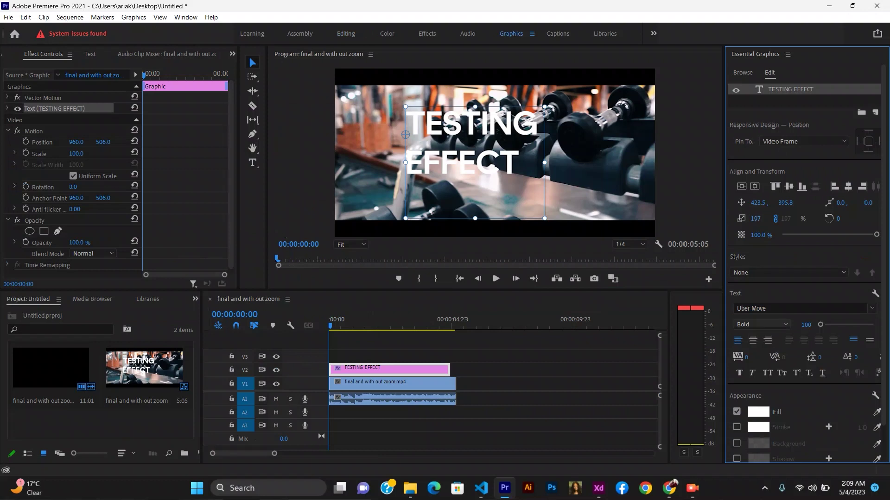
Set the title in Uber Move, centre-align it, reposition it and scale it to about 291
click(760, 307)
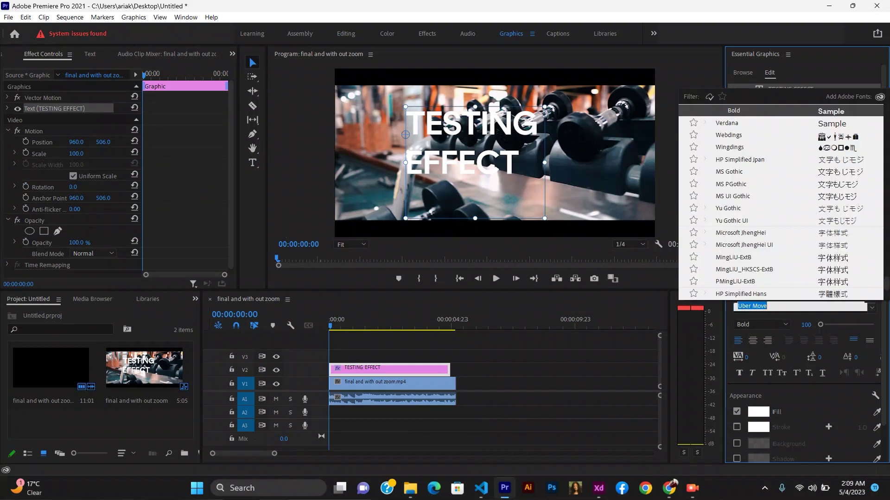
text(uber)
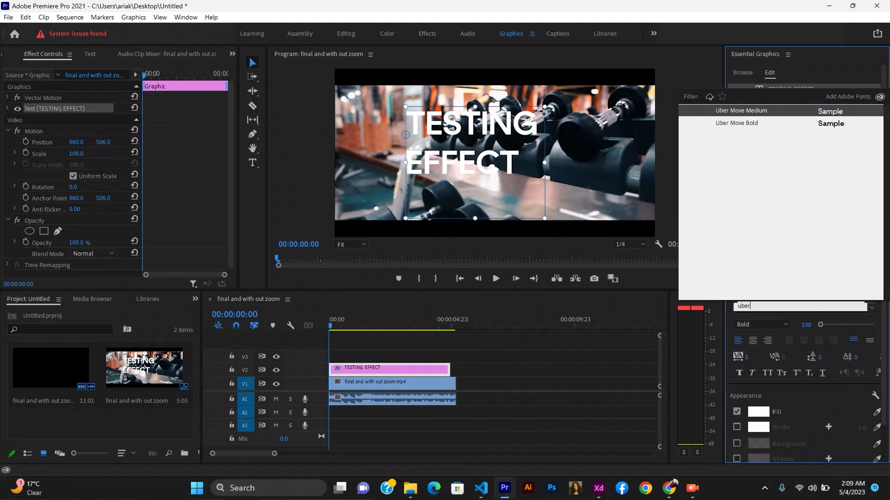
key(Escape)
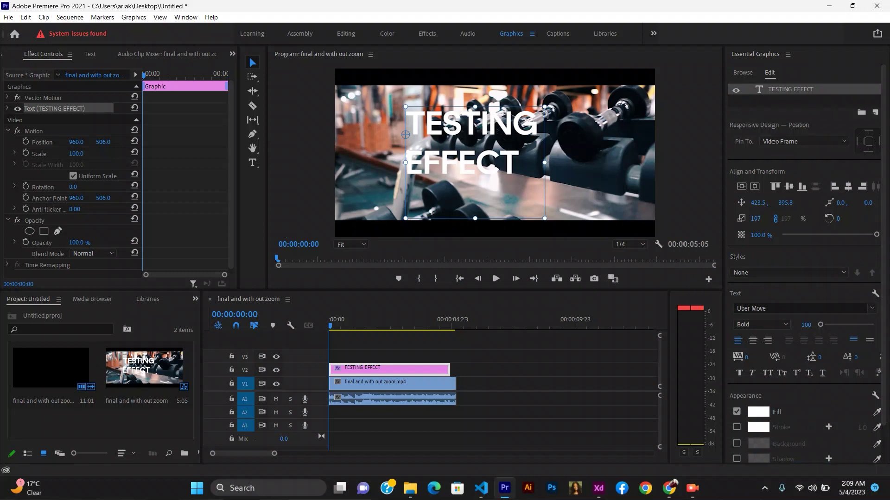
click(753, 341)
drag(475, 162, 497, 174)
drag(755, 218, 783, 218)
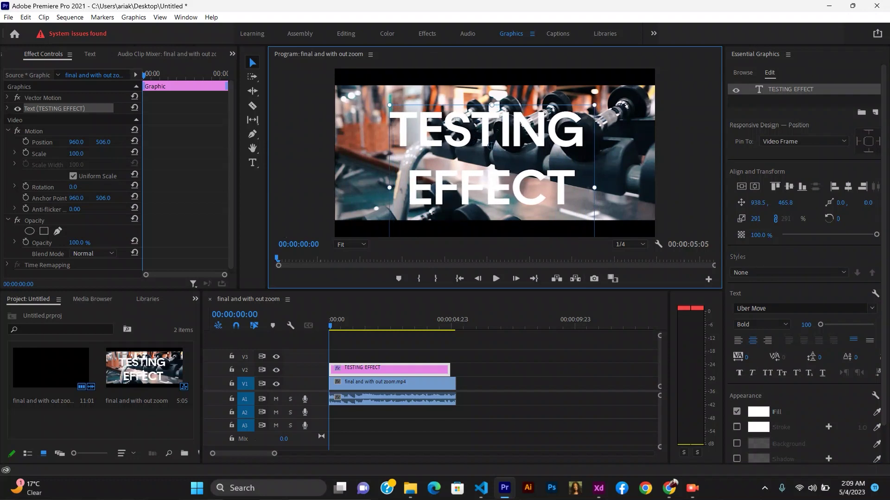
drag(783, 219, 791, 218)
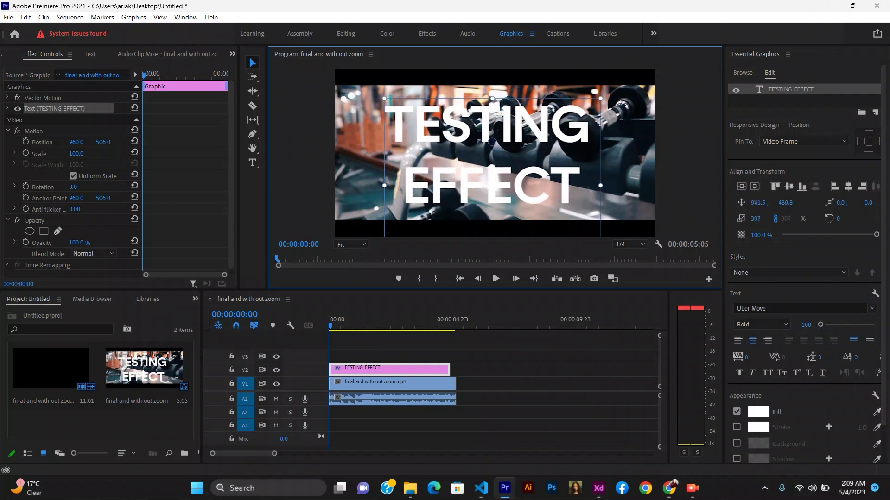
Change the title font to Metropolis and zoom in on the timeline
click(797, 308)
text(metro)
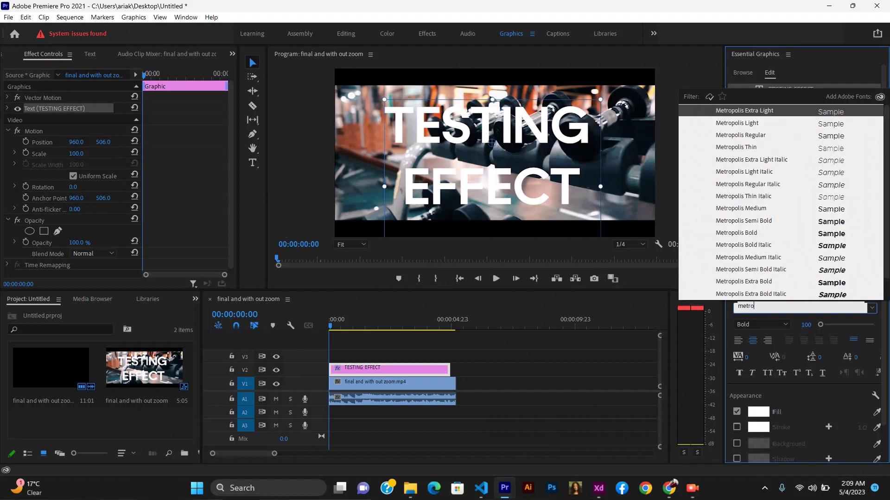
key(Return)
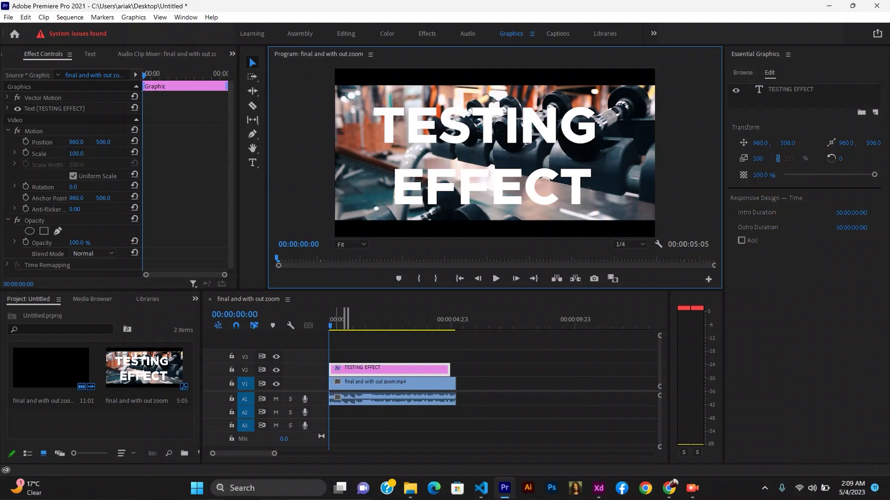
key(=)
key(=)
key(=)
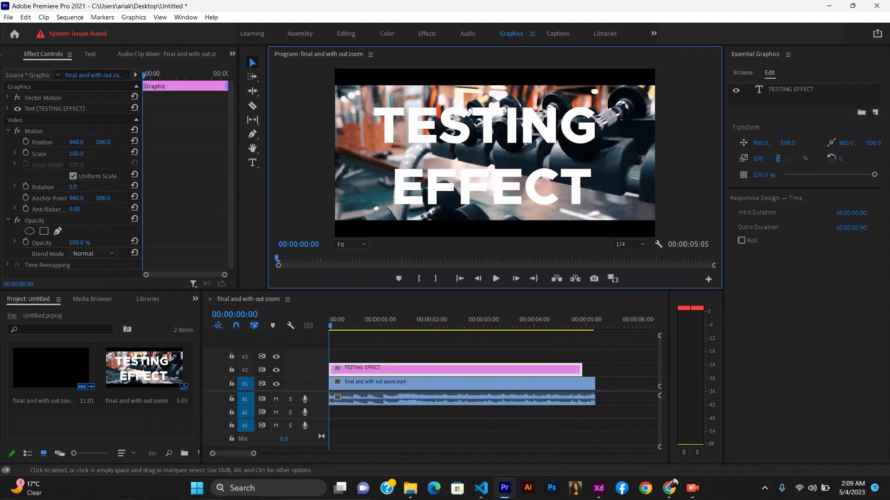
key(=)
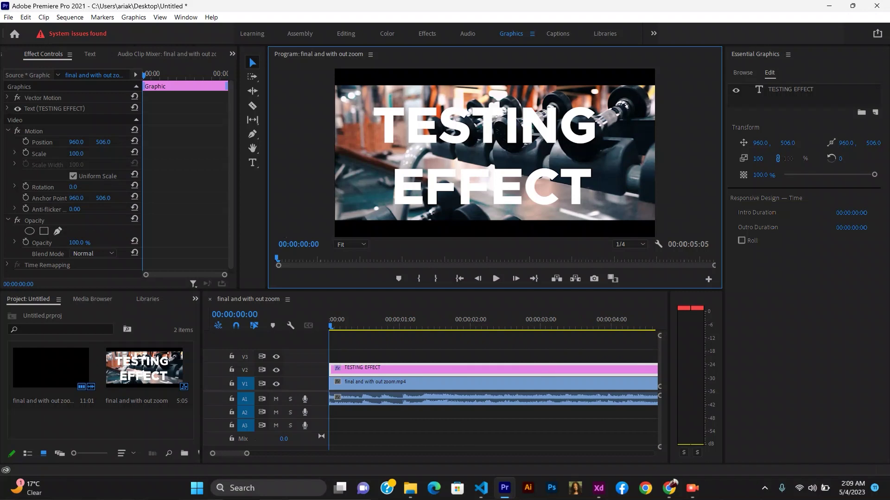
In the Editing workspace, razor six cuts into the start of the TESTING EFFECT title
key(alt+shift+3)
key(c)
click(437, 378)
click(457, 378)
click(483, 377)
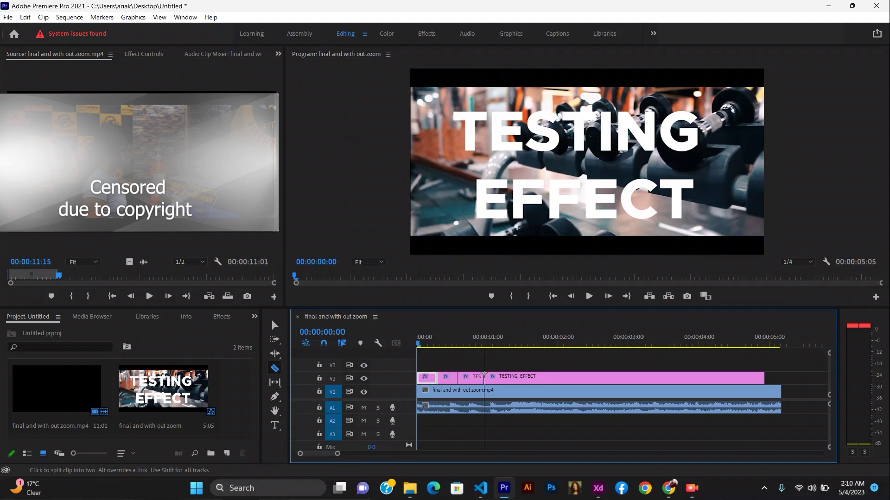
click(510, 377)
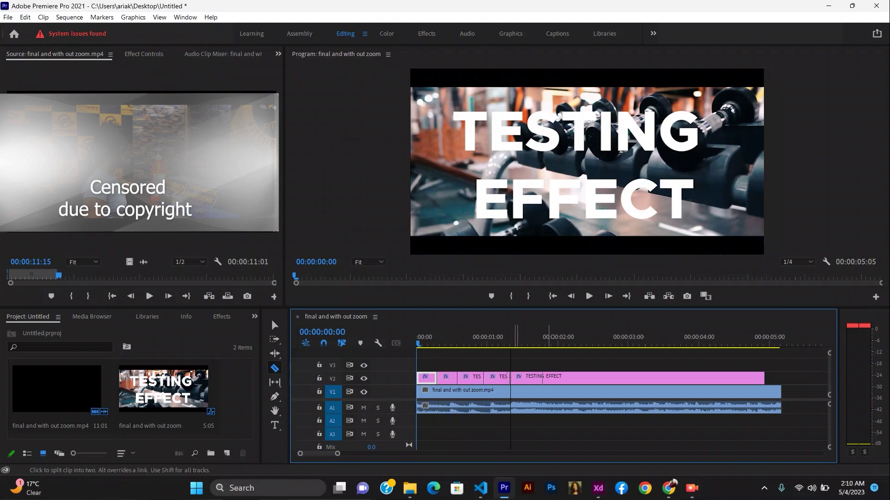
click(537, 377)
click(565, 376)
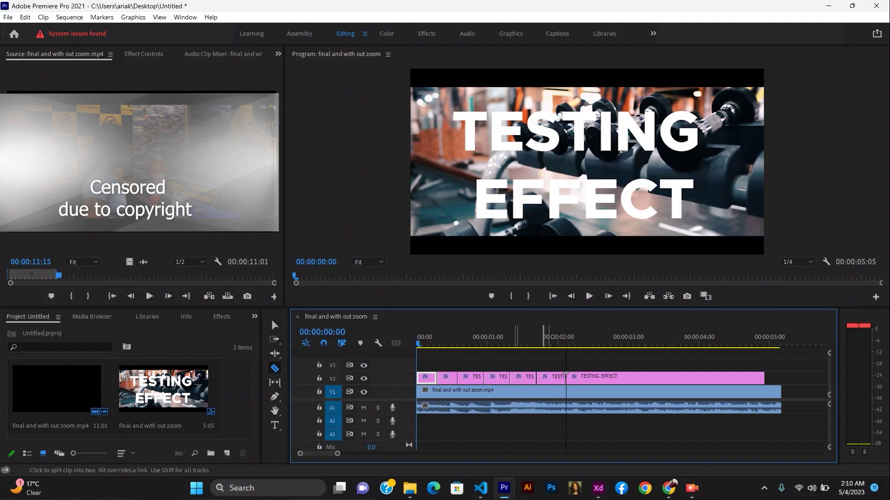
Delete three alternate short title pieces to leave flicker gaps
click(275, 325)
click(447, 377)
key(Delete)
click(496, 377)
key(Delete)
click(549, 377)
key(Delete)
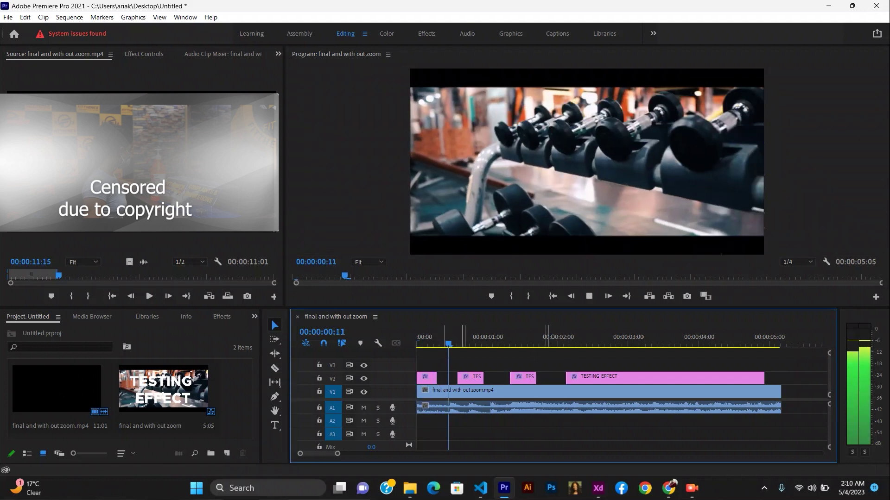
key(space)
key(space)
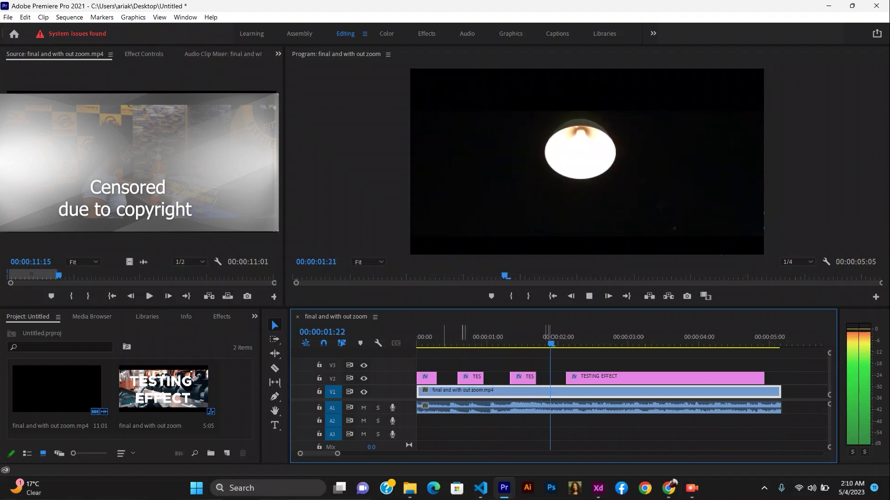
key(space)
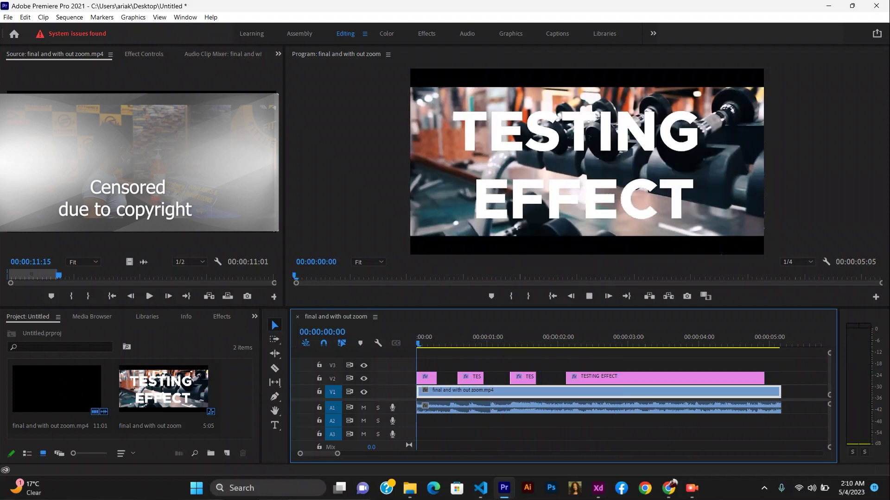
key(Home)
key(space)
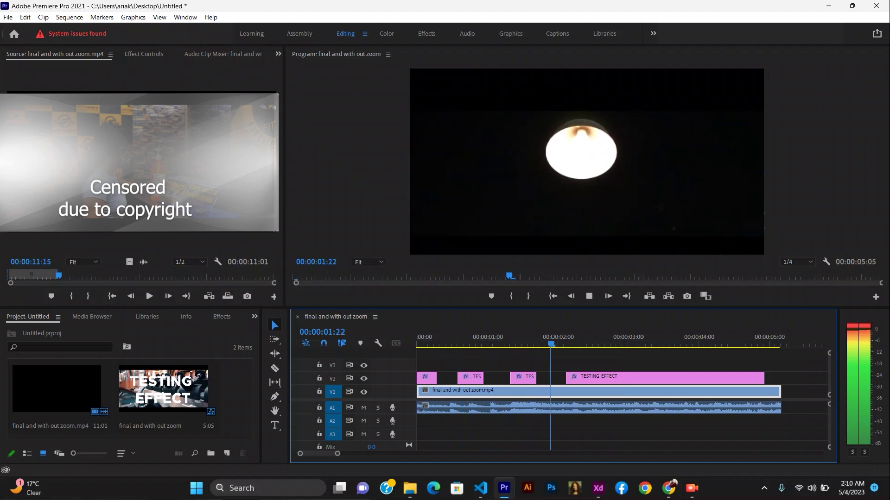
key(space)
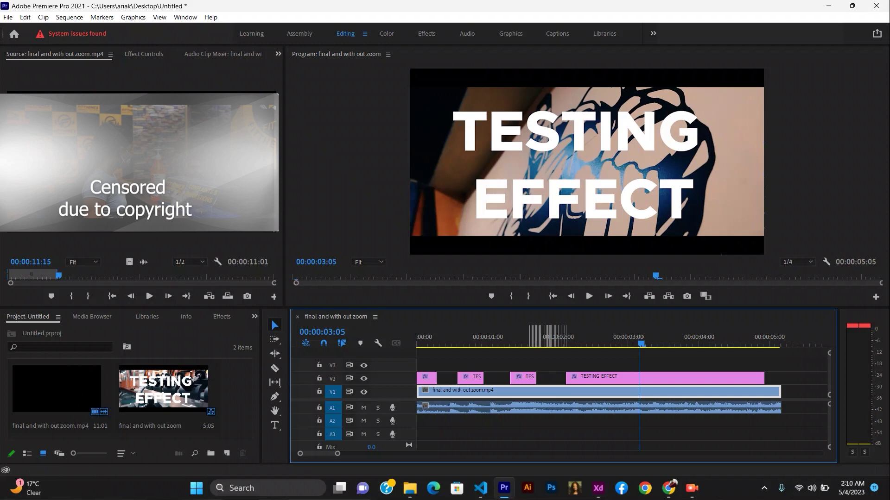
key(Home)
key(space)
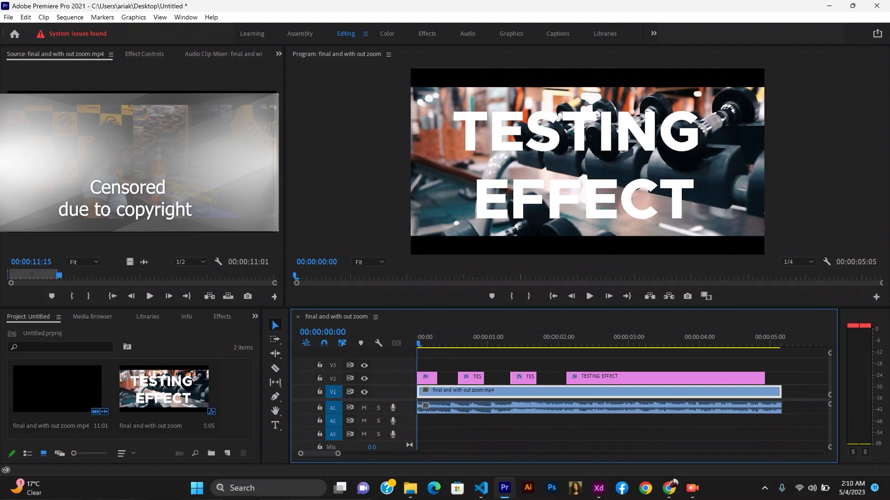
key(=)
key(=)
key(=)
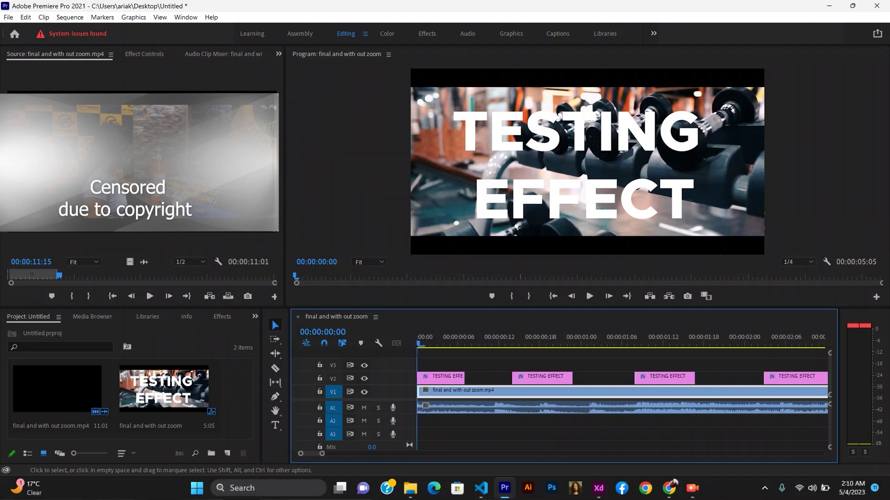
Shift a TESTING EFFECT clip on V2, zoom out to the whole sequence, and preview playback
mouse_move(542, 378)
mouse_down()
mouse_move(522, 378)
mouse_move(550, 377)
mouse_move(518, 378)
mouse_move(556, 378)
mouse_up()
key(backslash)
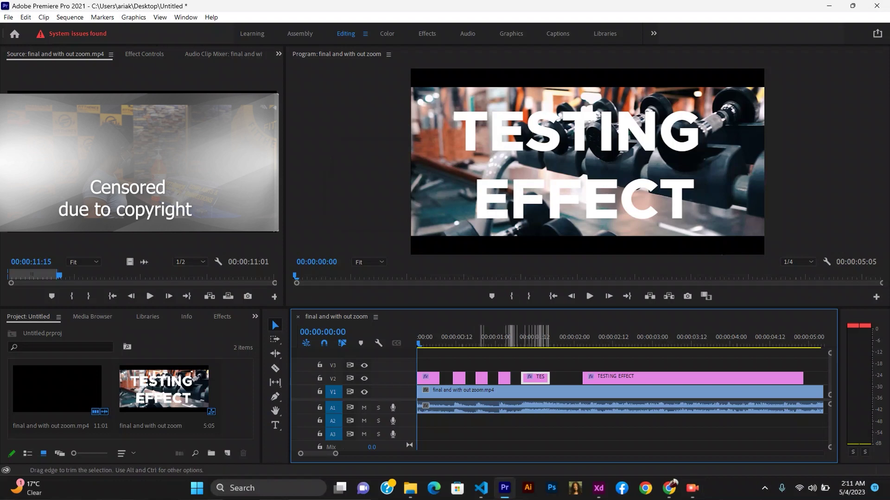
key(space)
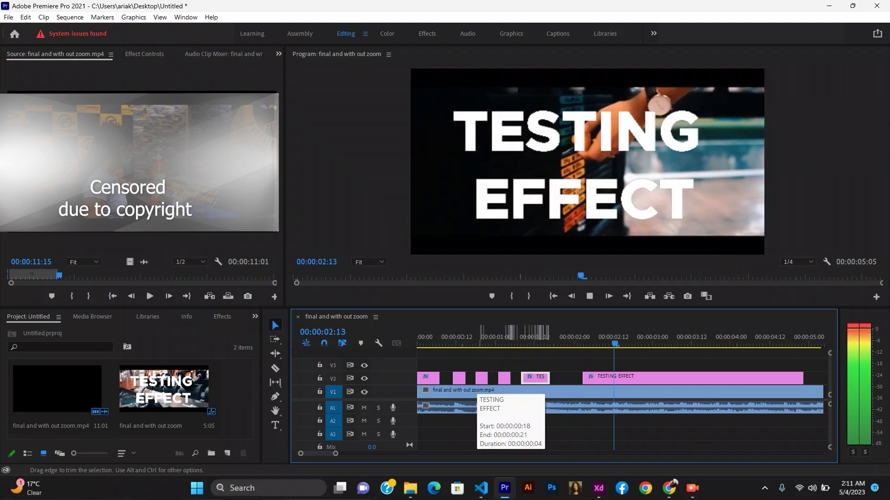
key(minus)
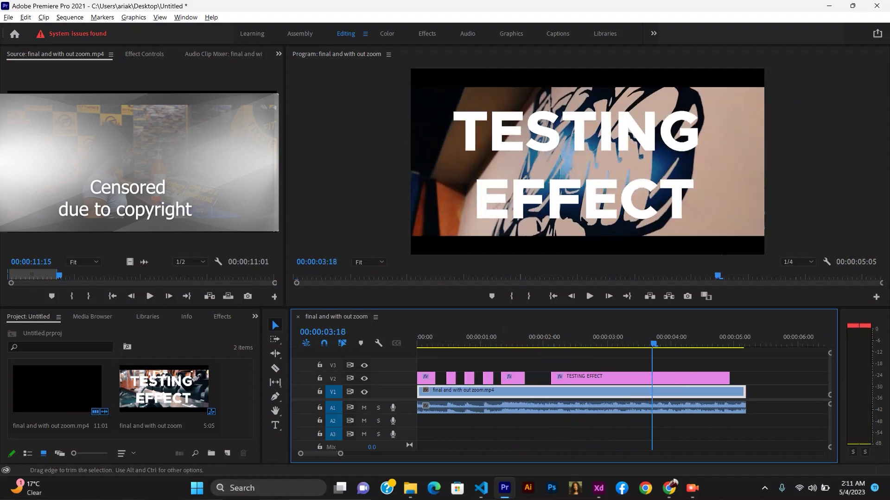
key(minus)
key(Home)
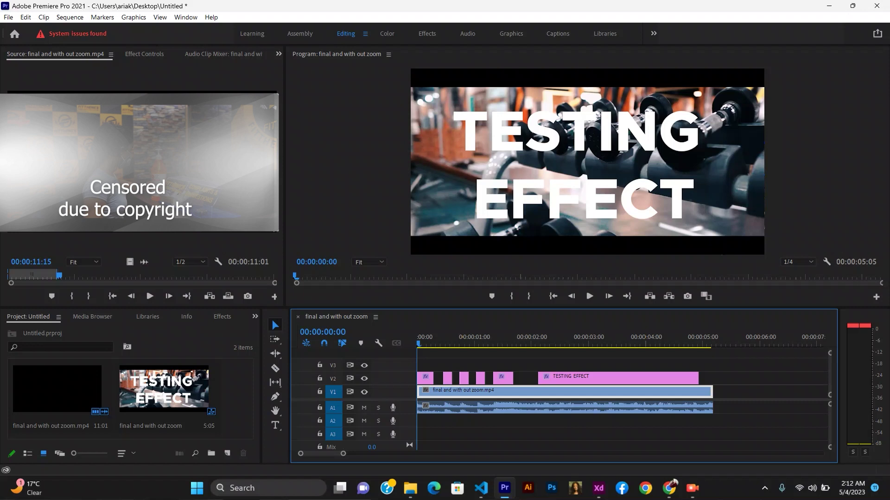
Delete the short title flashes and extend the TESTING EFFECT clip left into the gap
click(531, 344)
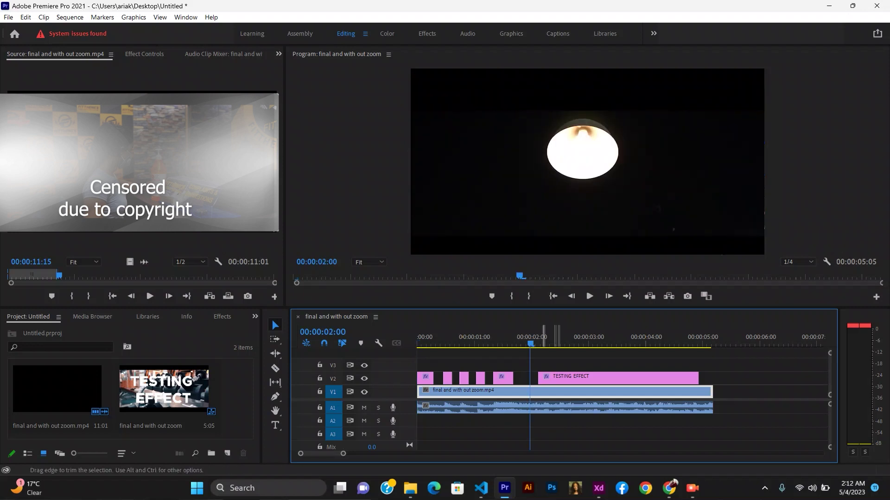
drag(539, 378, 527, 377)
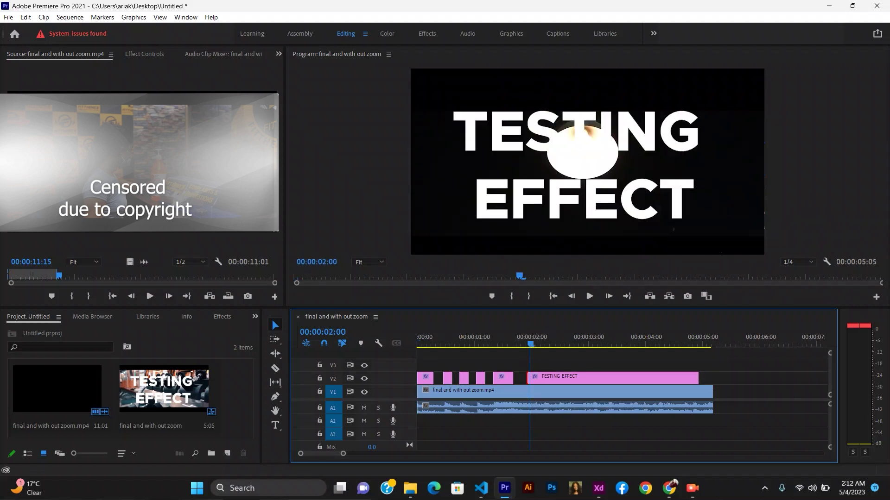
key(space)
click(512, 377)
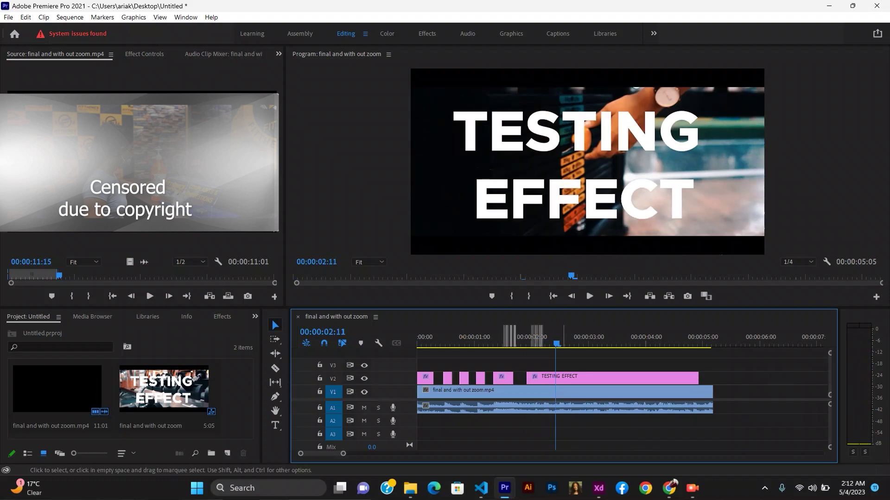
key(Delete)
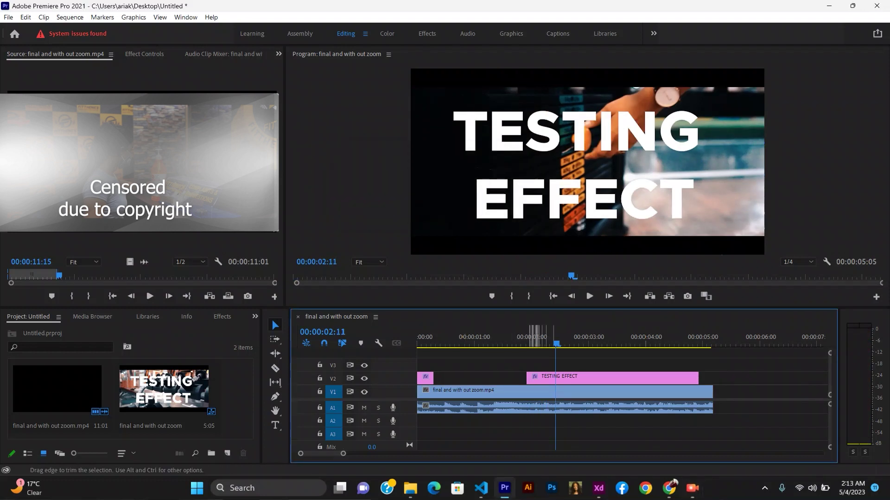
drag(527, 378, 435, 378)
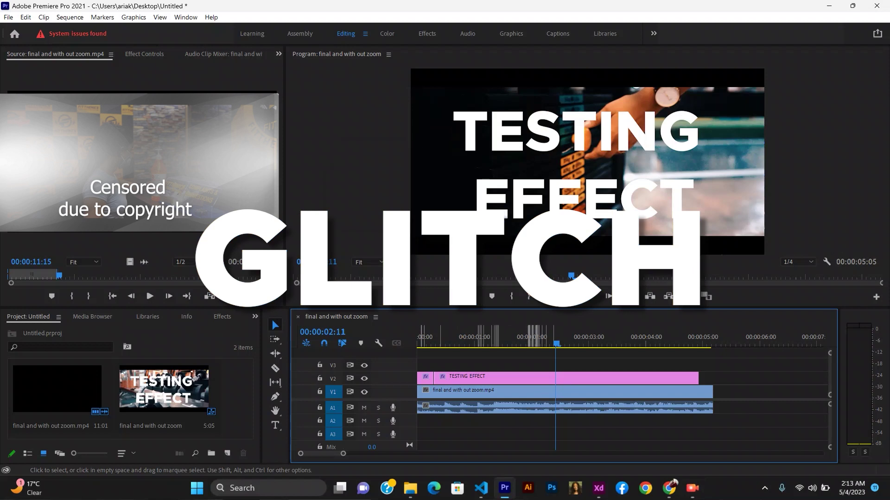
Remove the clip at the sequence start and extend the title to 00:00:00:00
click(425, 378)
key(Delete)
drag(434, 378, 417, 377)
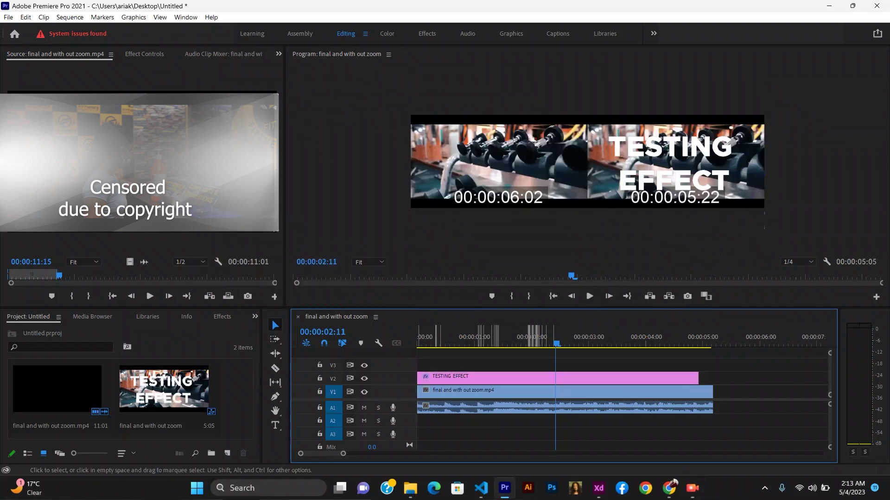
key(Home)
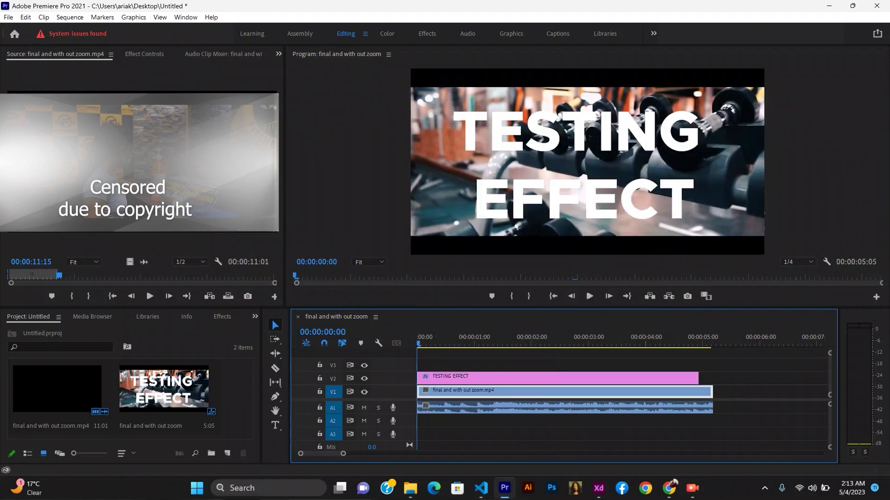
key(shift+7)
click(58, 331)
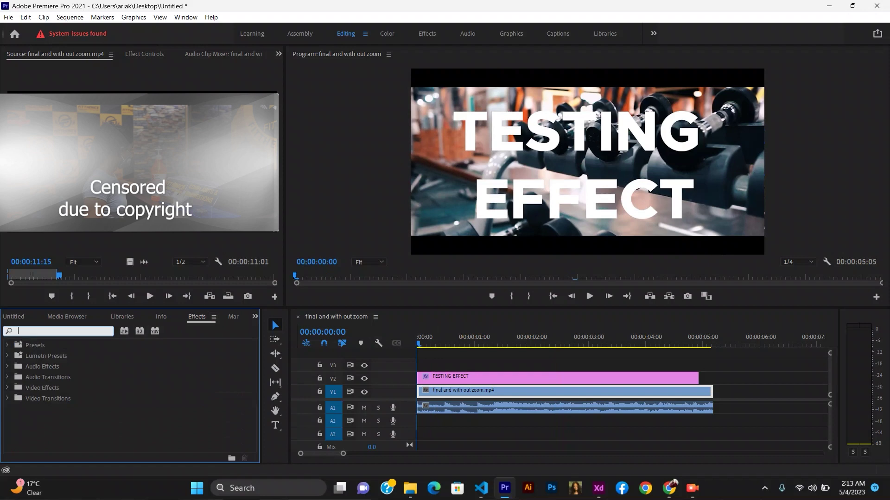
Apply VR Digital Glitch to the TESTING EFFECT clip, lengthen its end slightly, and preview
text(vr)
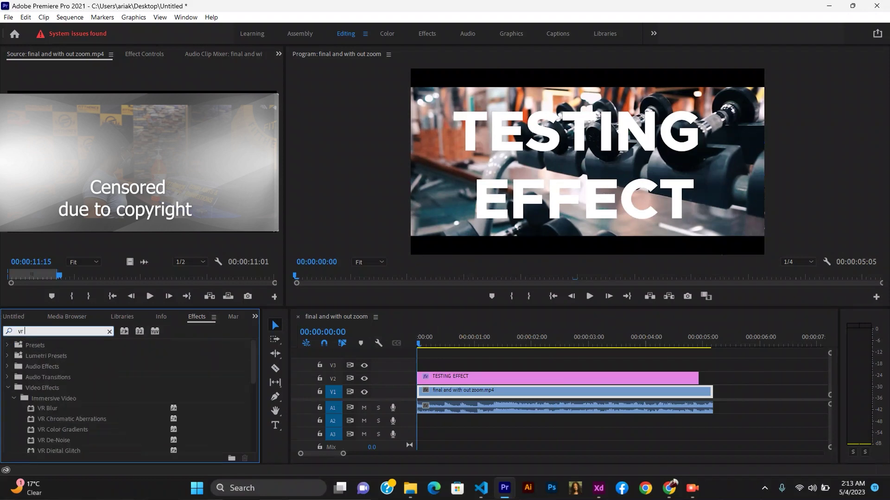
text( digi)
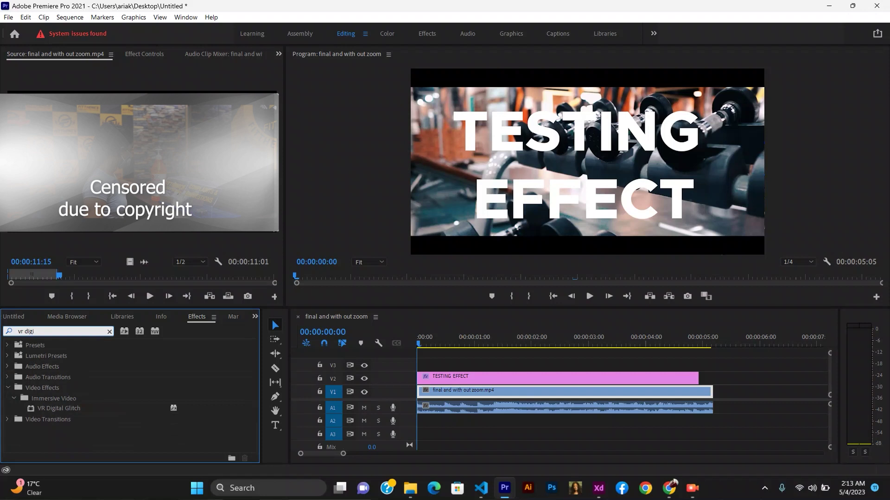
drag(59, 408, 475, 377)
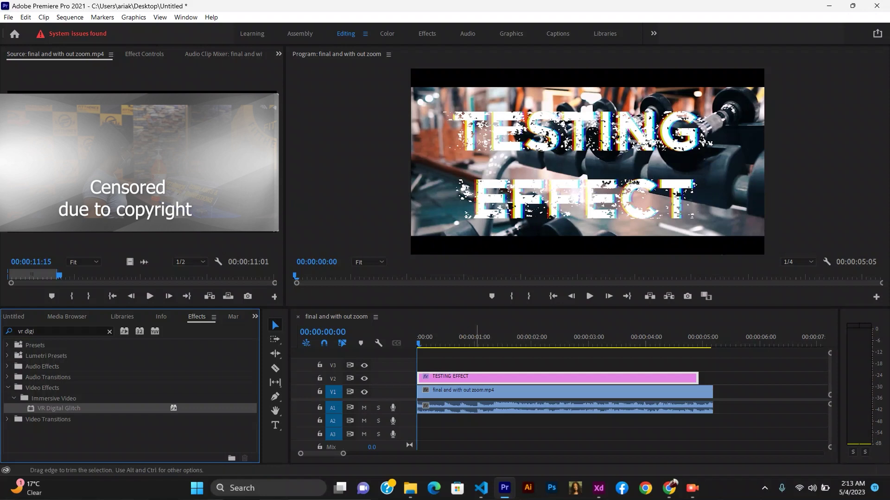
drag(697, 377, 707, 377)
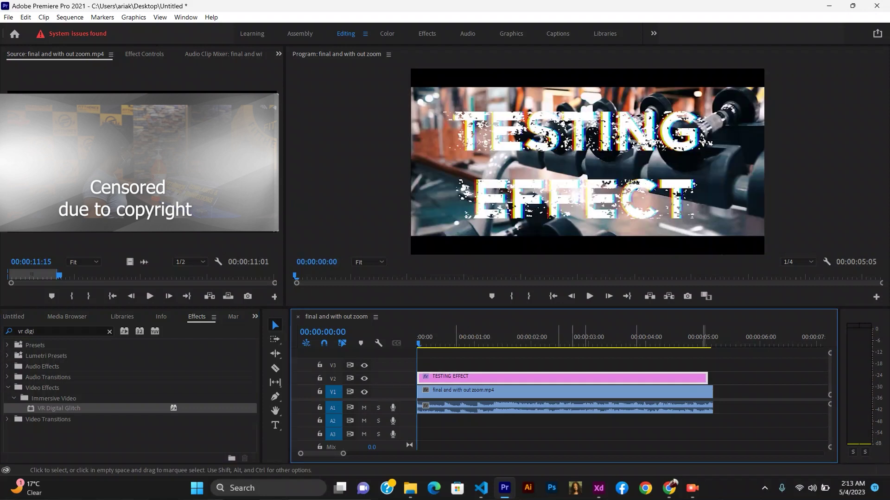
key(space)
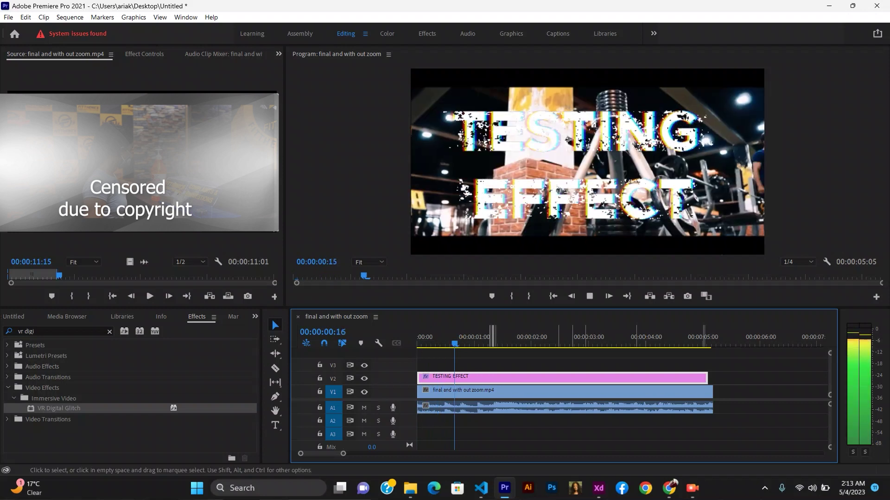
key(Home)
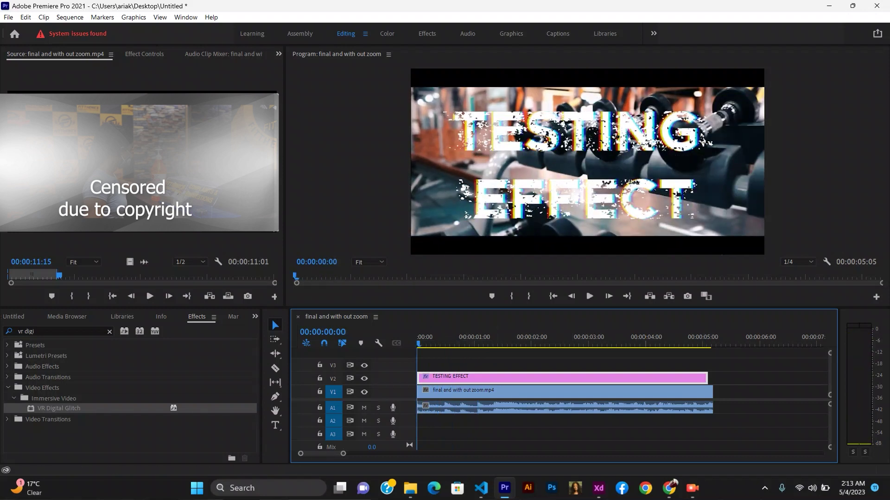
key(shift+5)
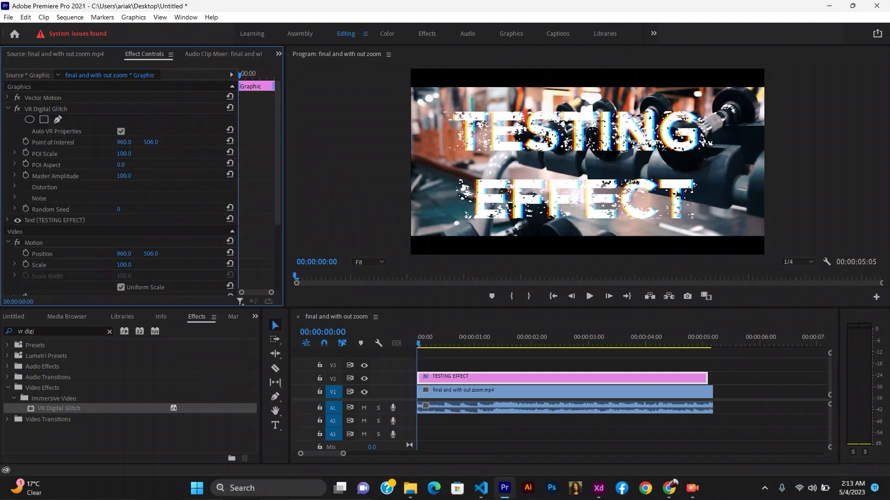
Keyframe the glitch's Master Amplitude from 100 at the start down to 0, then preview
click(26, 176)
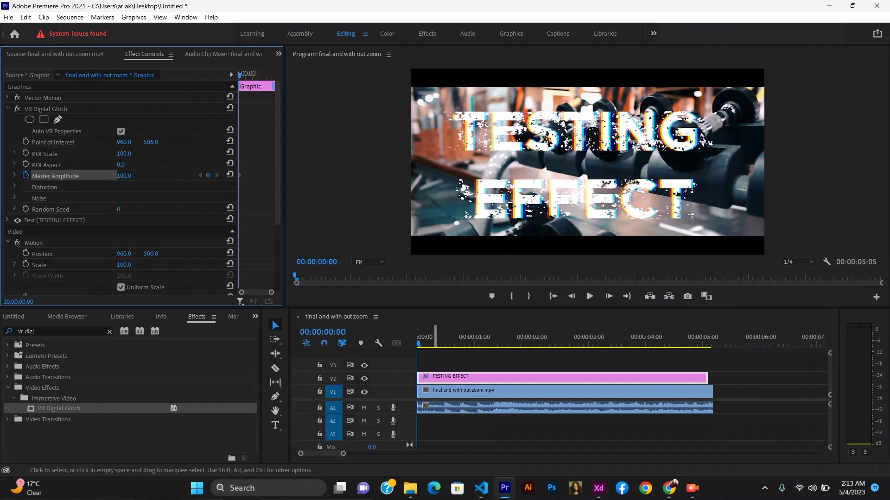
key(space)
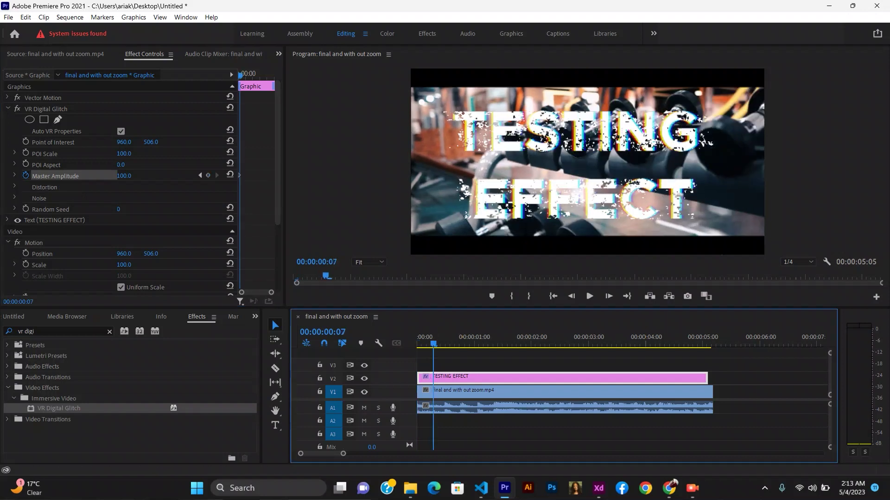
key(space)
click(123, 176)
text(0)
key(Return)
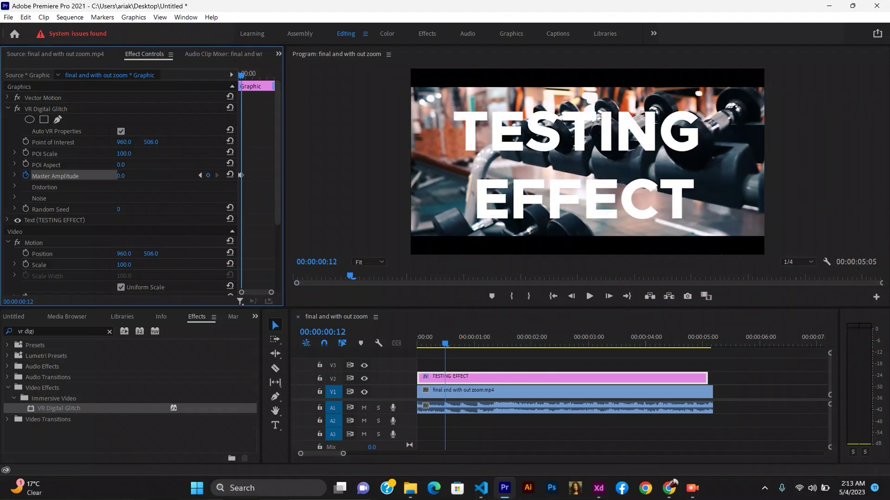
click(418, 344)
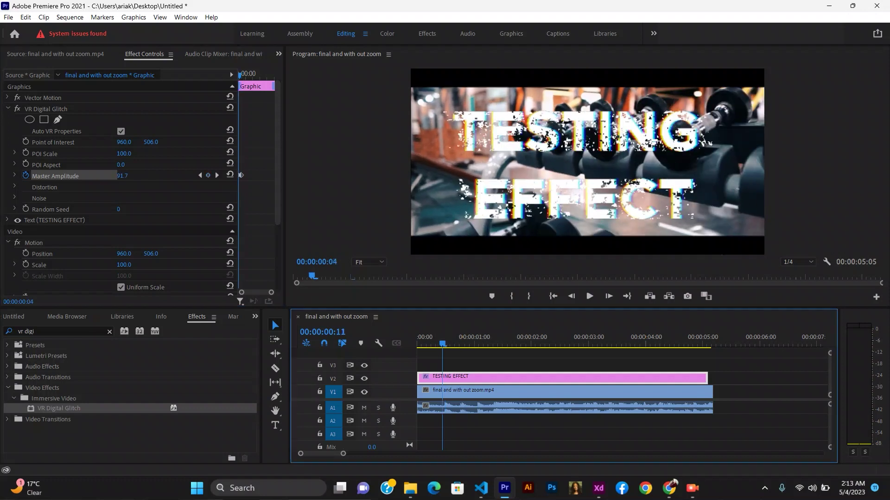
mouse_move(418, 343)
mouse_down()
mouse_move(463, 344)
mouse_move(418, 344)
mouse_up()
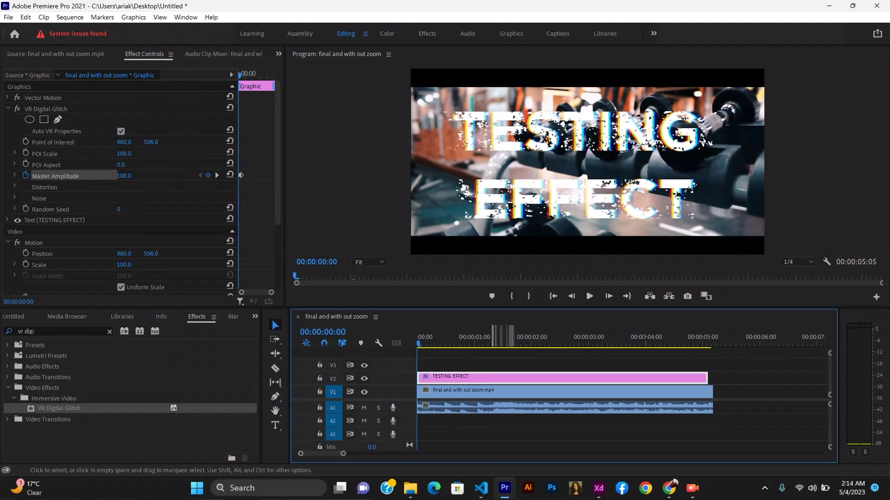
key(space)
key(space)
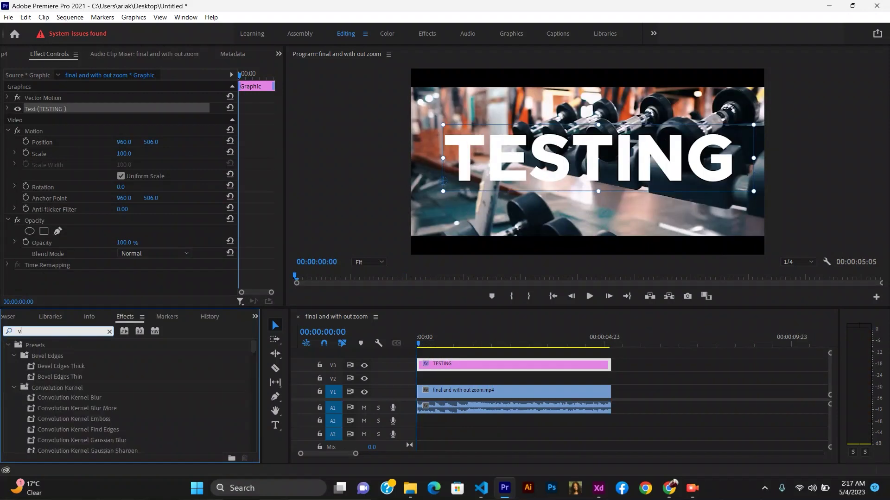
Drop VR Spherical Blur onto the start of the TESTING clip on V3 and preview it
text(s)
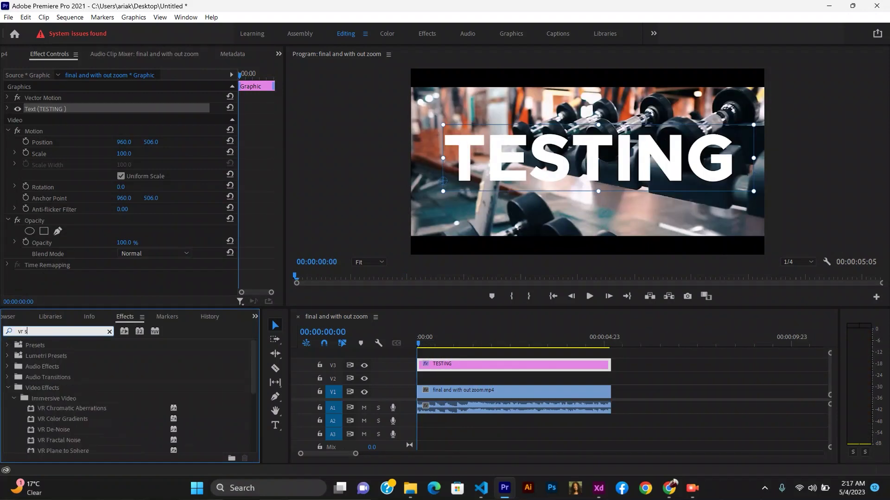
text(pher)
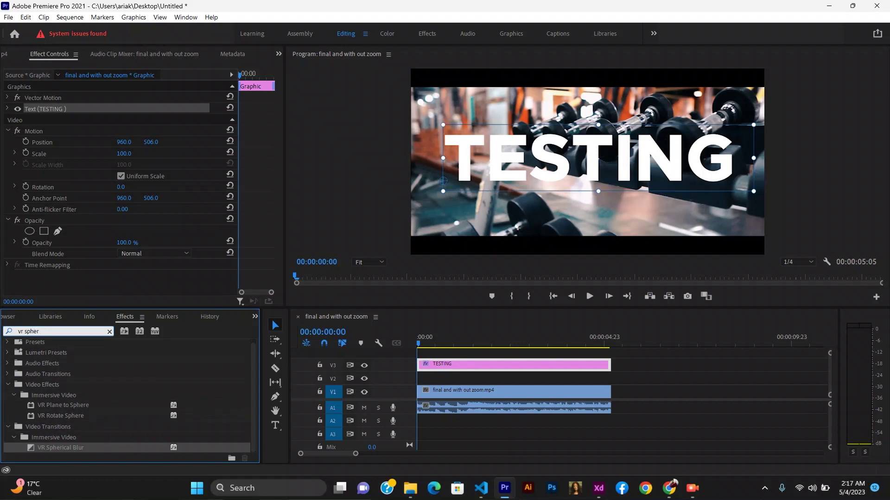
key(Return)
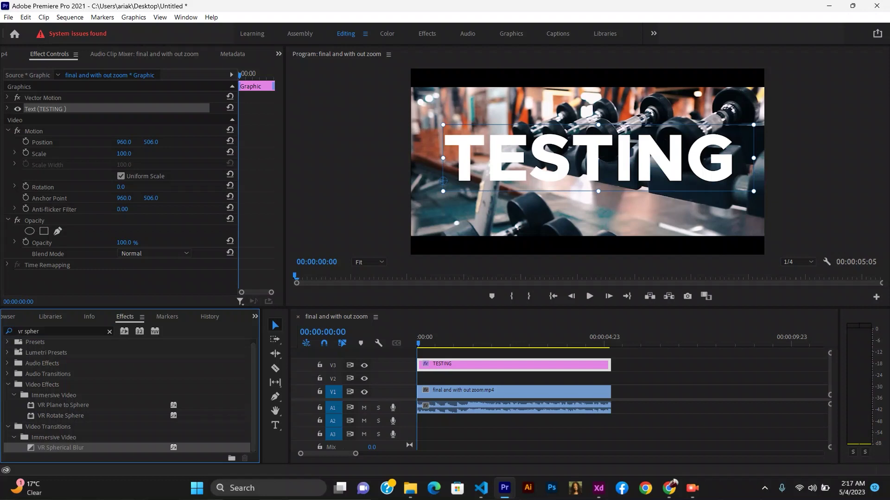
drag(60, 447, 440, 364)
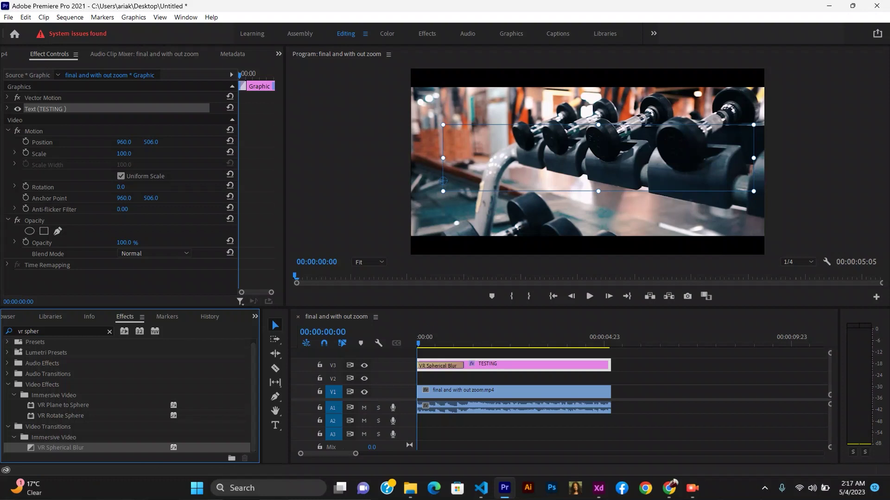
key(space)
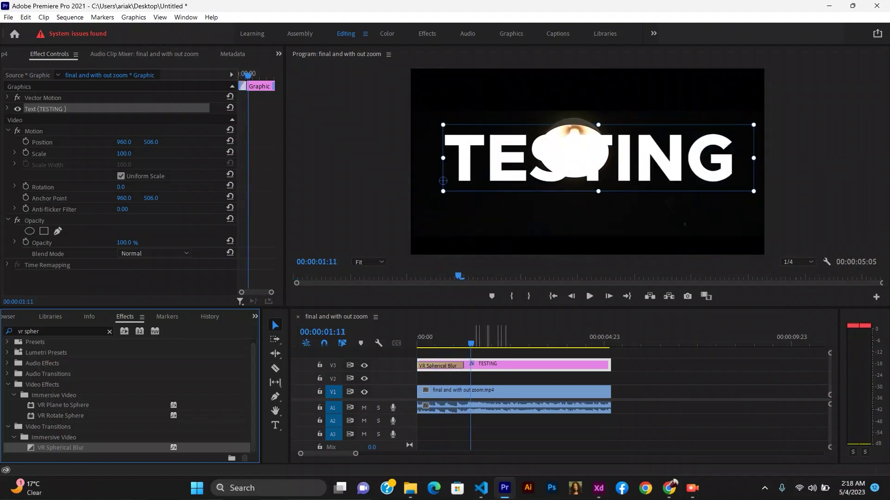
drag(440, 343, 423, 344)
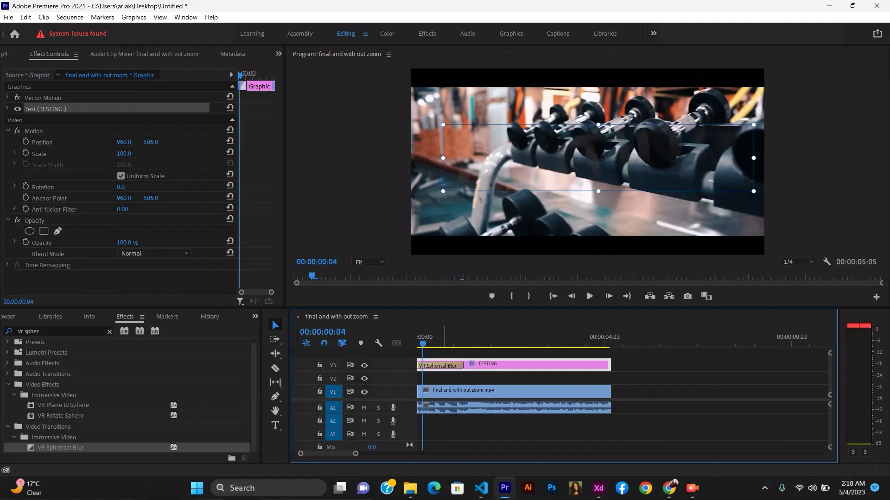
key(space)
key(space)
key(Home)
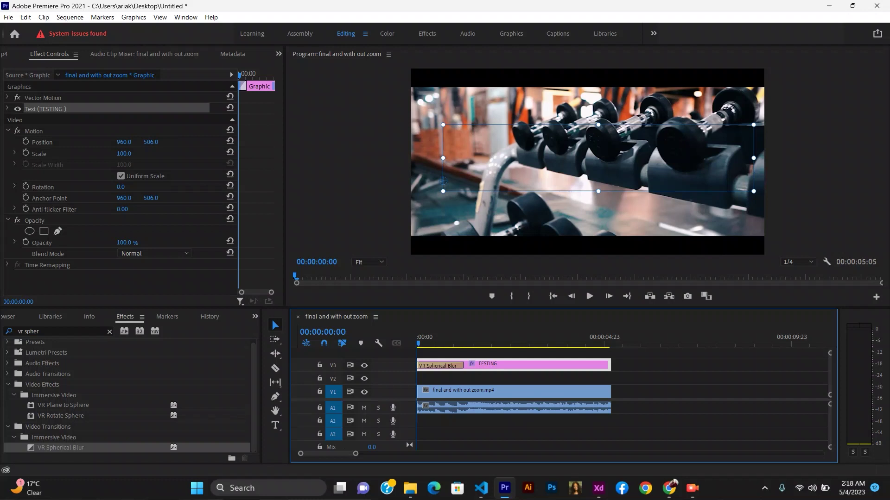
click(510, 392)
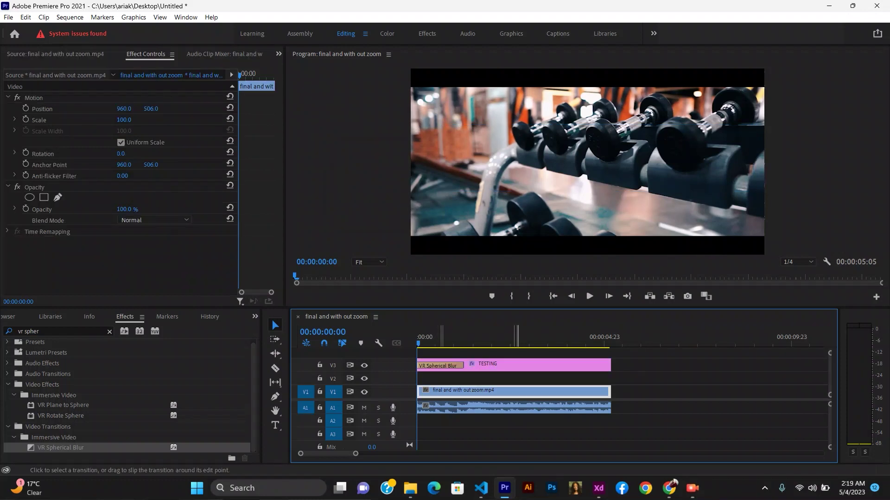
key(space)
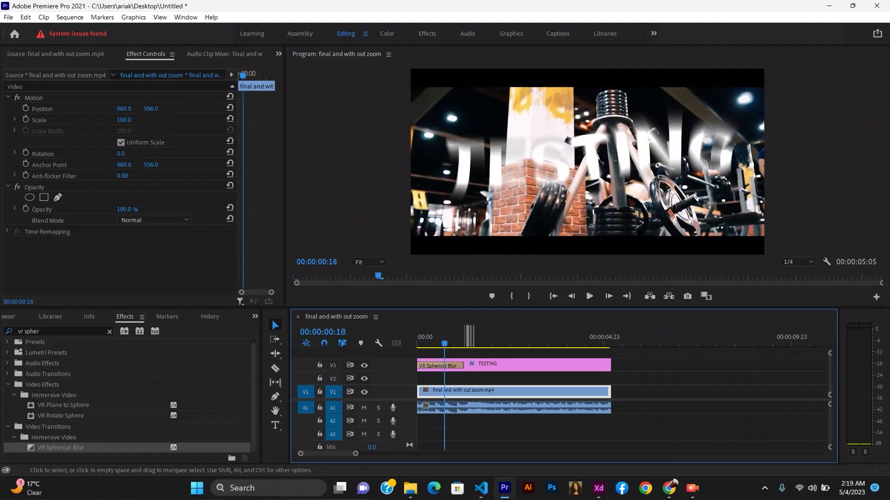
key(space)
key(Home)
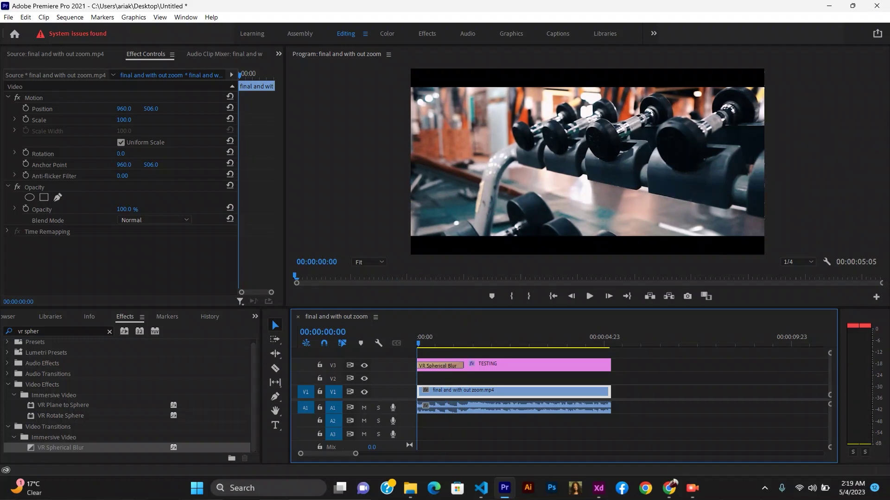
key(space)
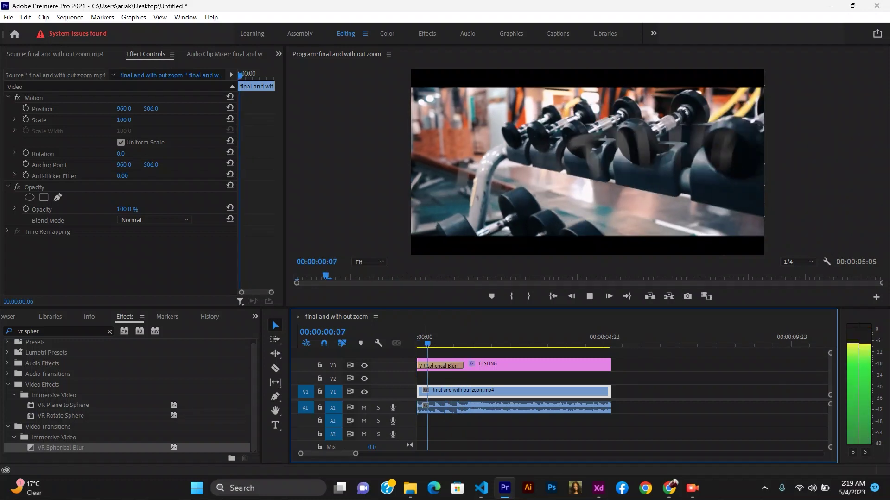
key(space)
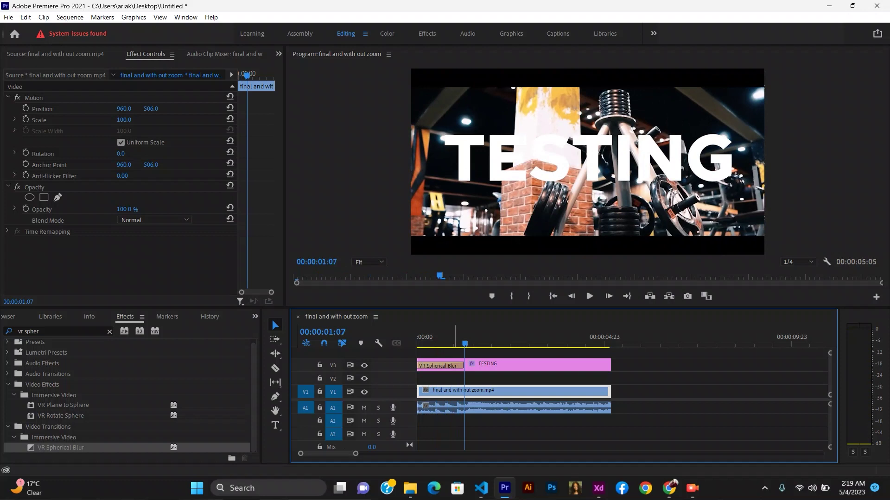
key(Home)
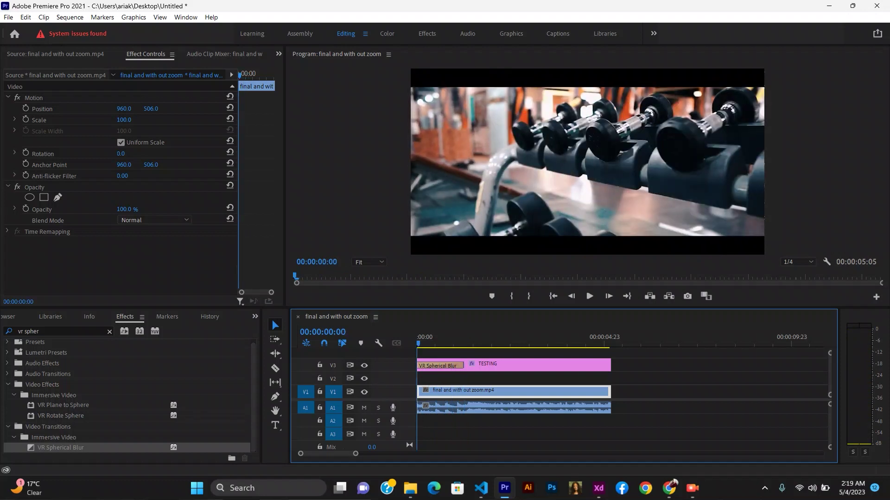
click(439, 366)
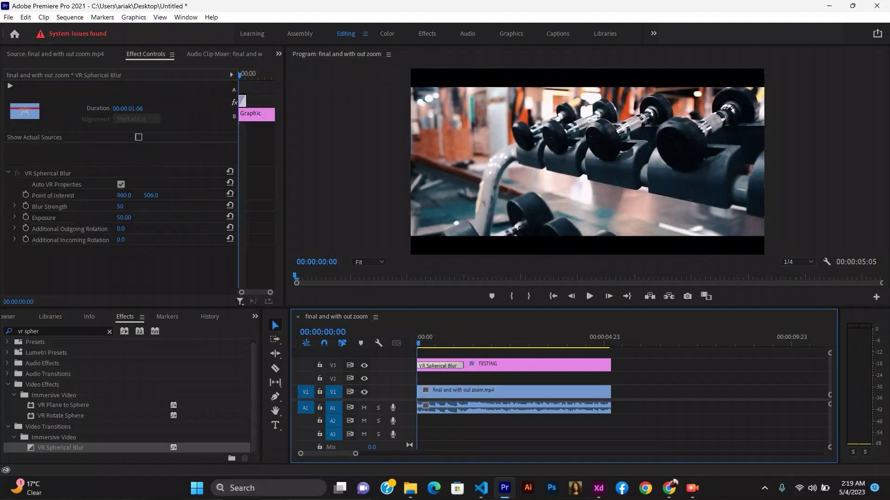
Set the VR Spherical Blur Point of Interest X to 0 and play back the result
click(124, 195)
text(0)
key(Tab)
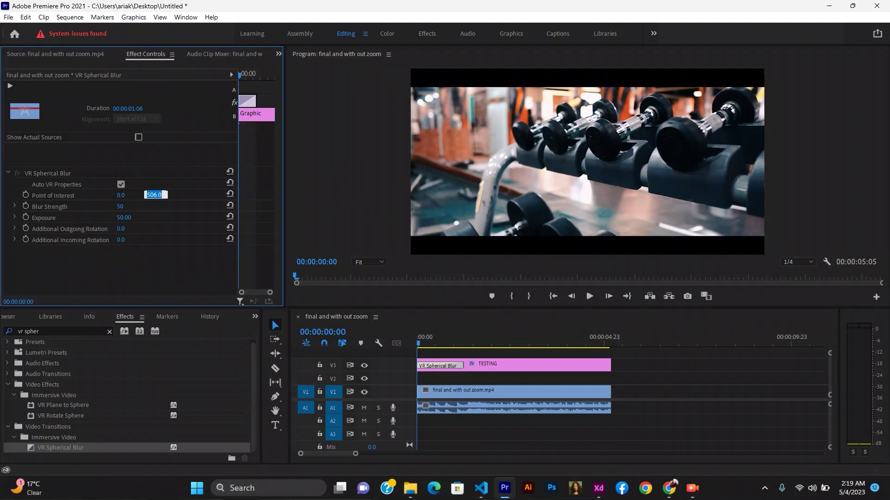
click(514, 392)
key(space)
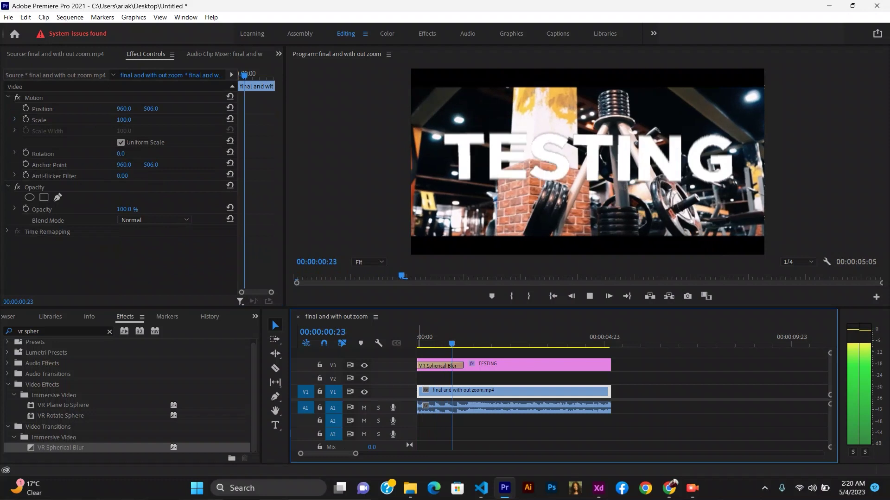
key(space)
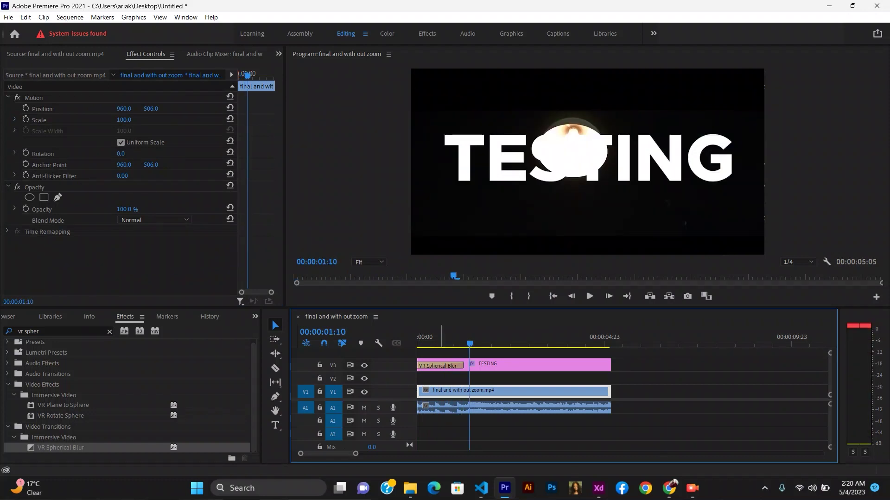
click(486, 364)
click(500, 343)
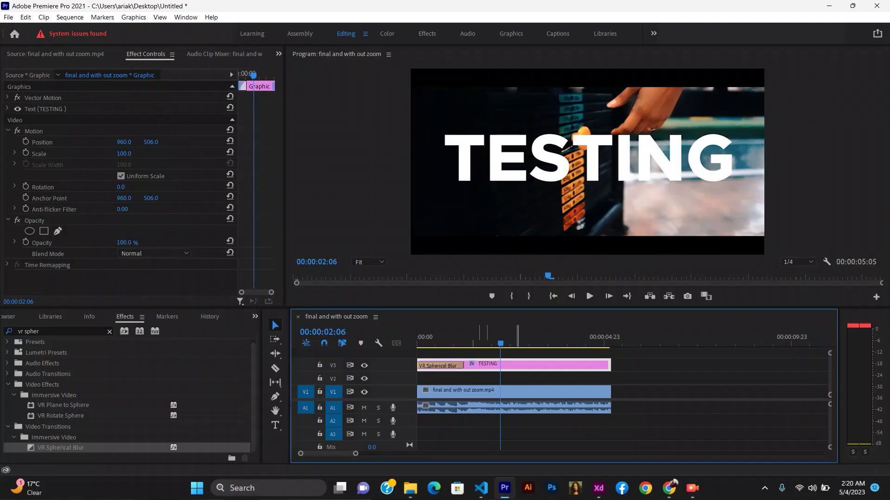
key(Home)
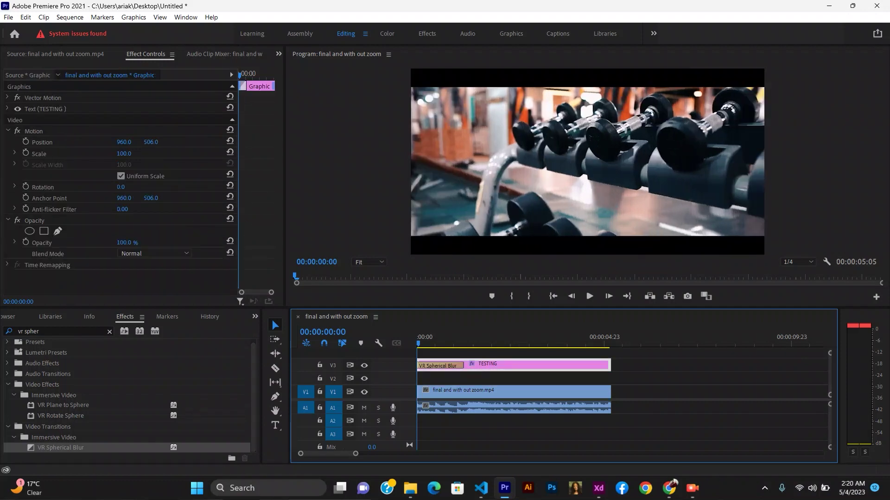
click(468, 392)
key(space)
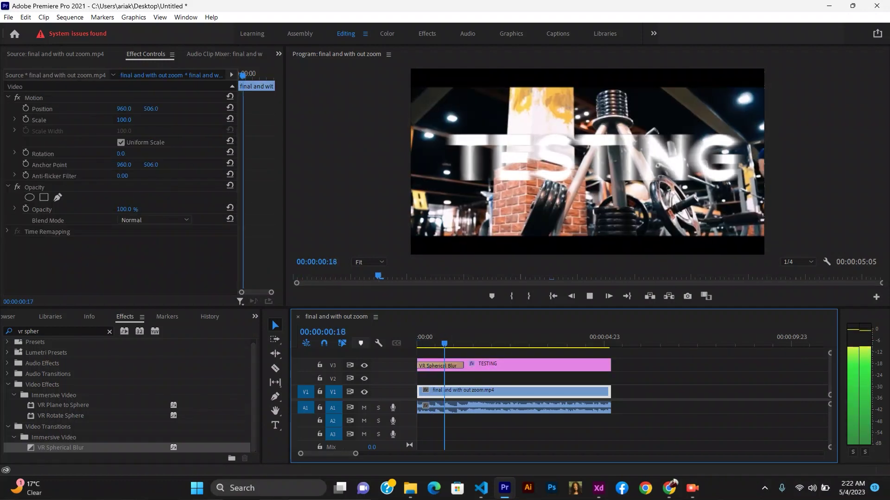
key(space)
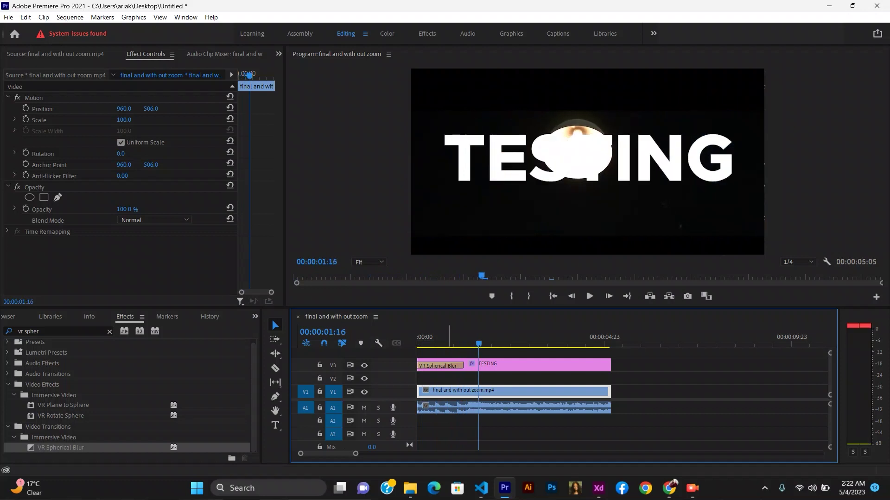